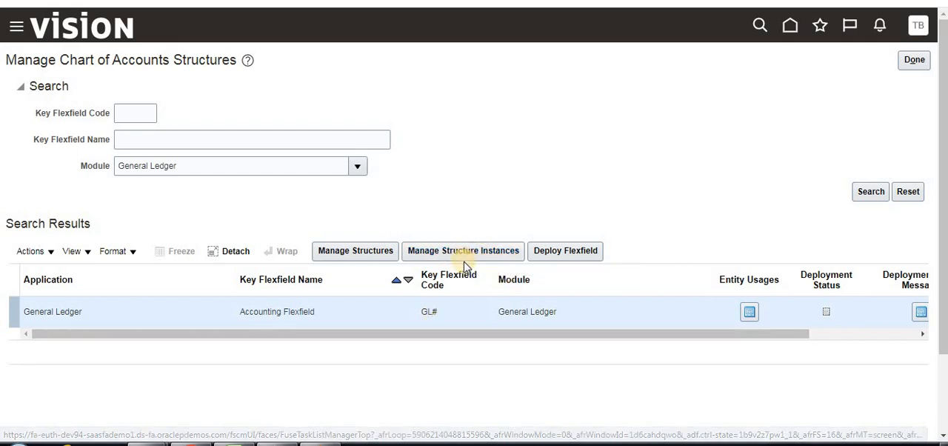
Open the structure instances management page for the General Ledger Accounting Flexfield
left_click(465, 252)
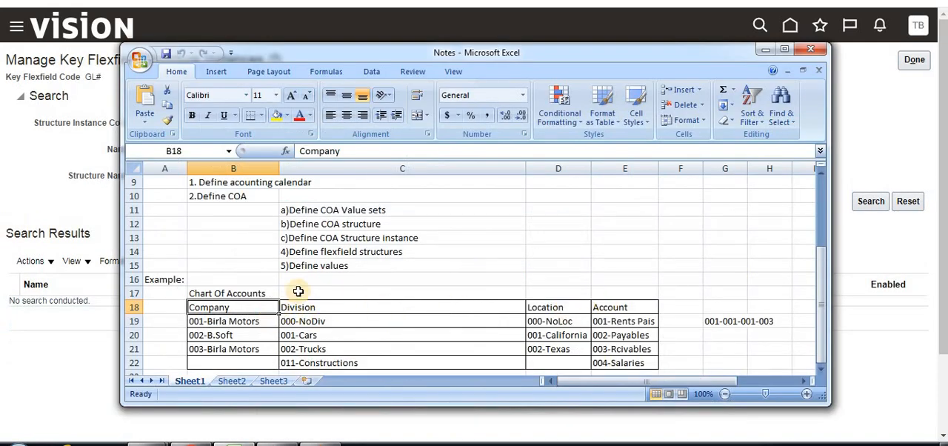
In the Notes workbook in Excel, examine the company, division and location values of the example chart of accounts
left_click(386, 310)
scroll(425, 313, "down", 2)
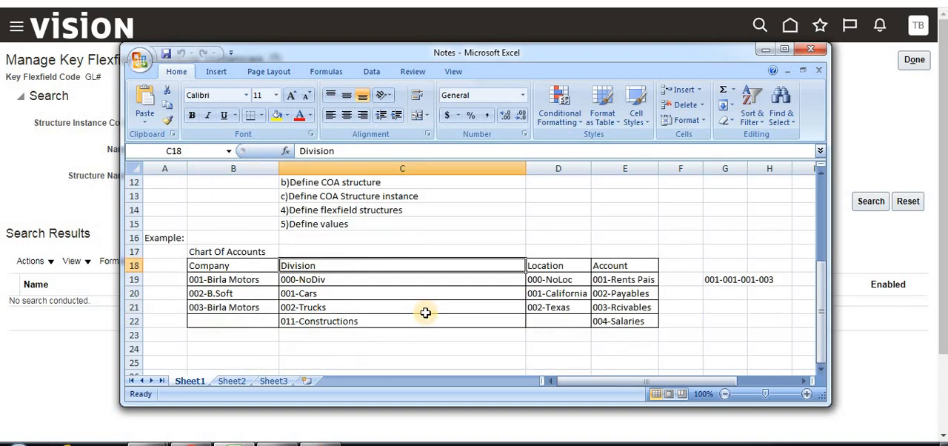
left_click(565, 240)
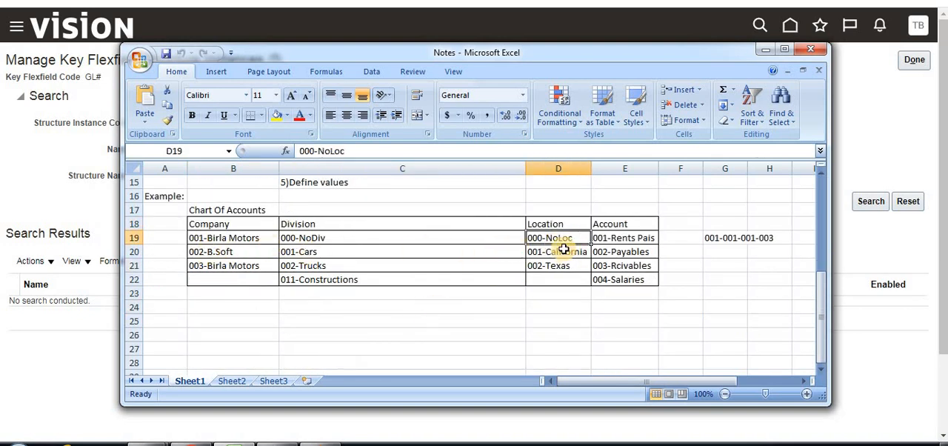
left_click(562, 267)
left_click(561, 253)
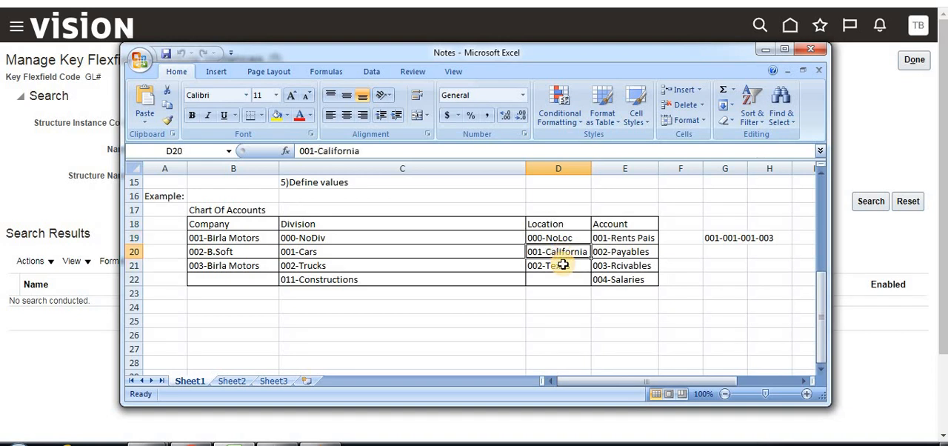
left_click(563, 265)
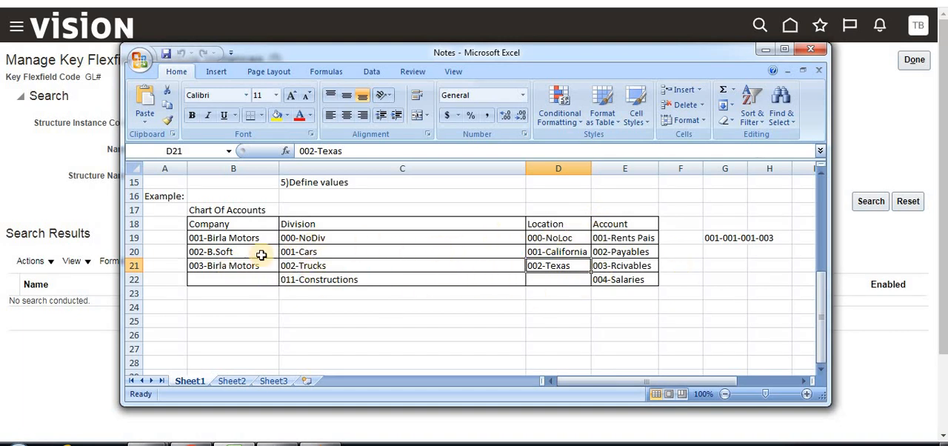
left_click(233, 252)
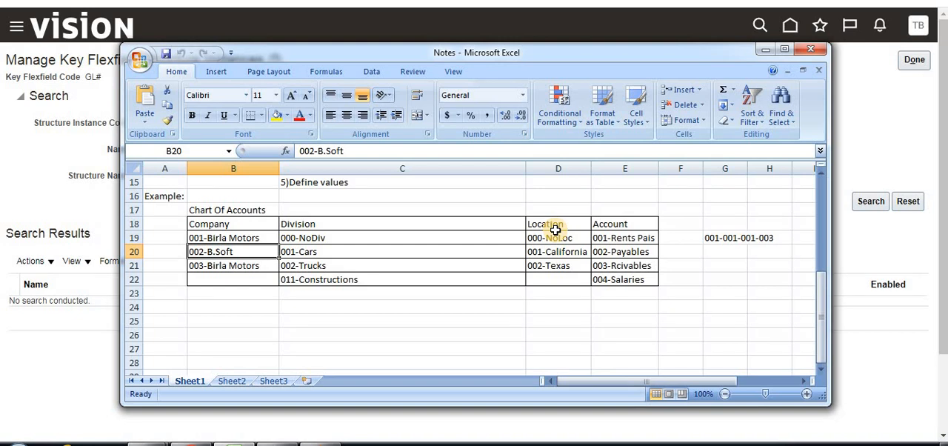
left_click(295, 265)
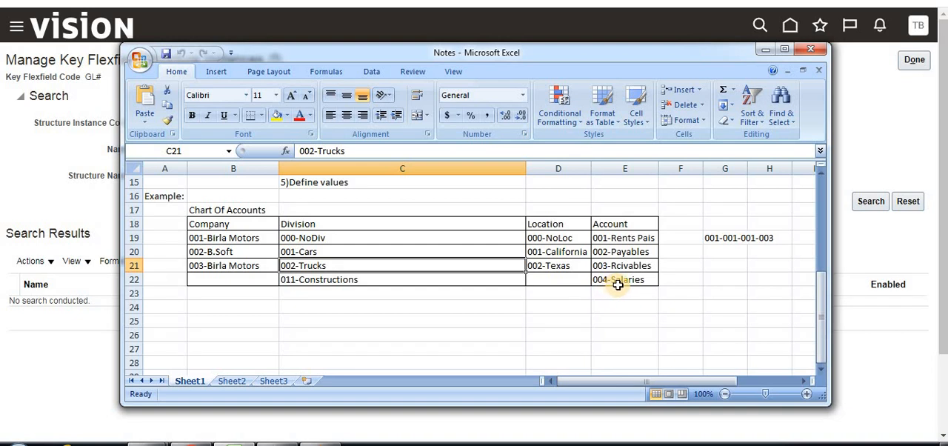
left_click(557, 252)
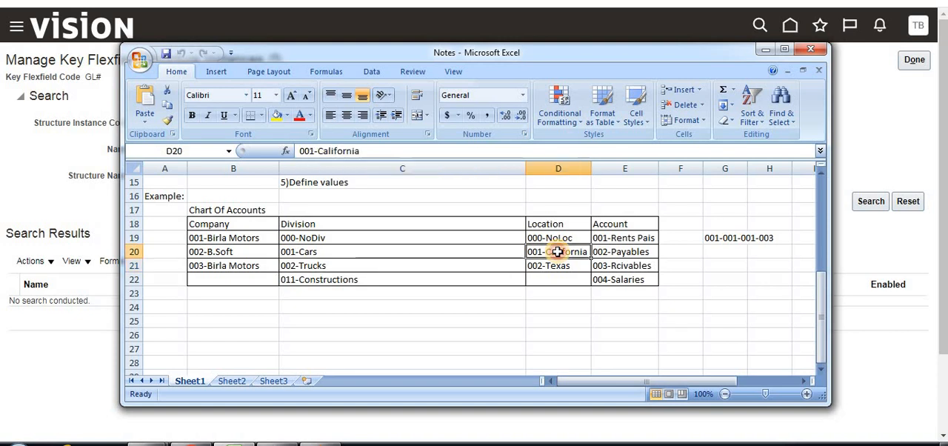
left_click(545, 272)
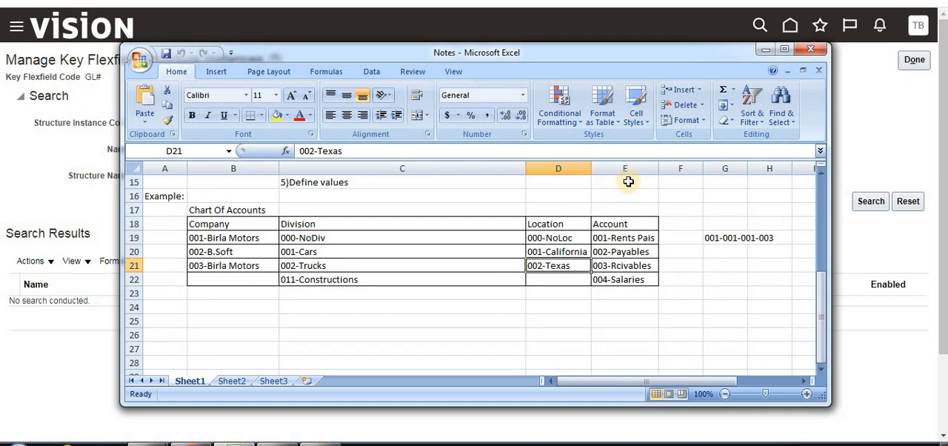
left_click(768, 49)
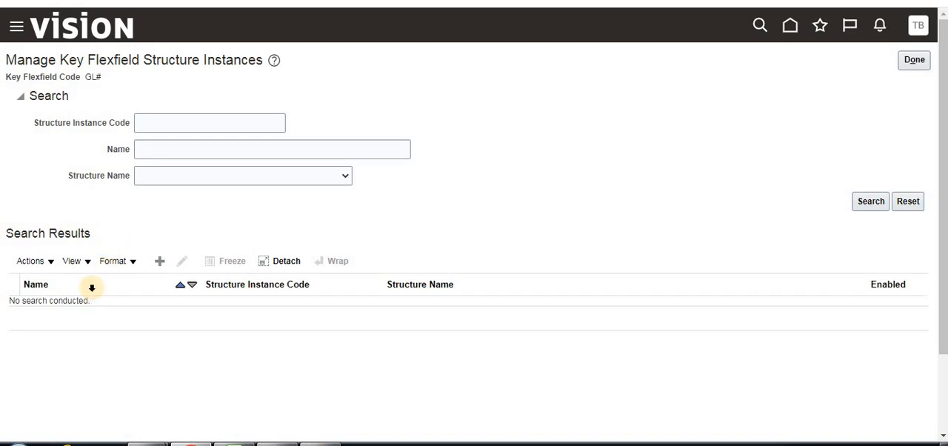
Create a key flexfield structure instance with BTLearnIns as its structure instance code, API name, name and description
left_click(163, 270)
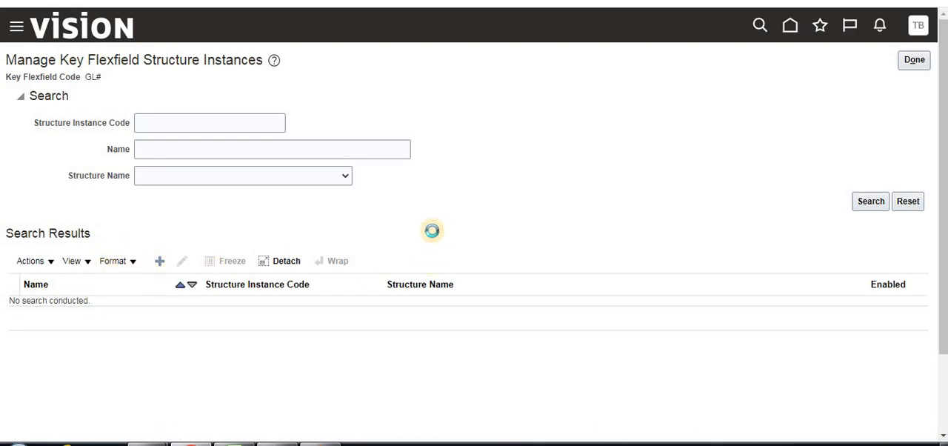
left_click(152, 99)
type("BTLearnIns")
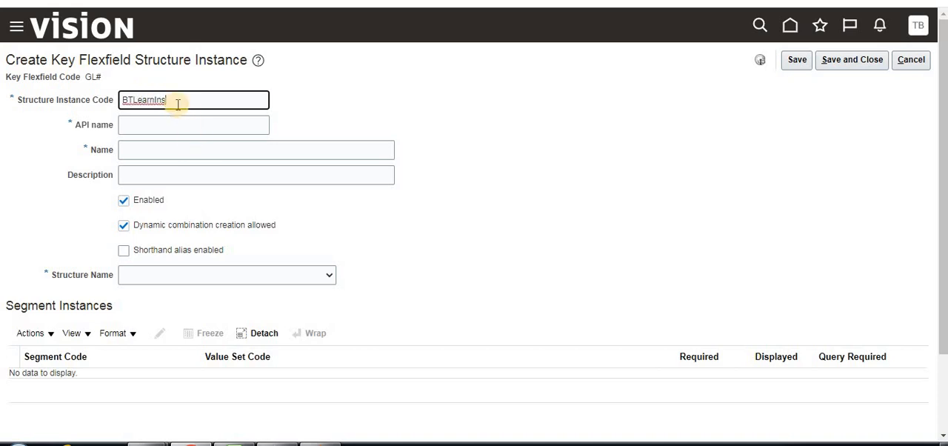
double_click(178, 104)
key("ctrl+c")
left_click(176, 117)
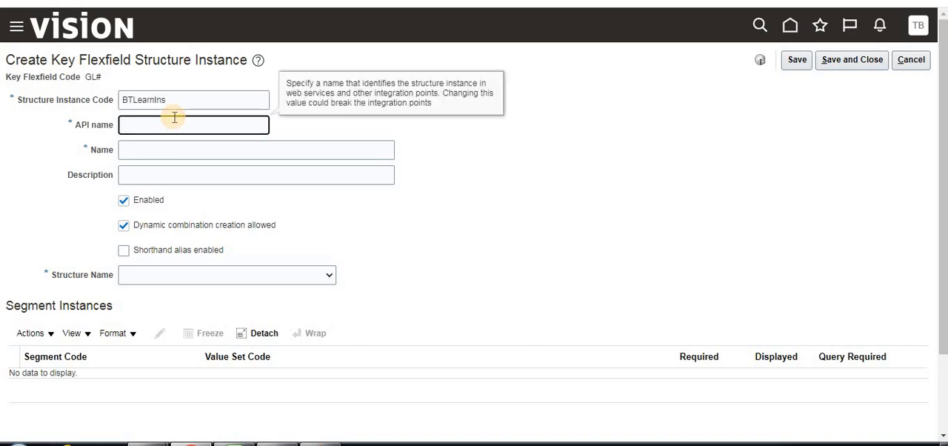
key("ctrl+v")
left_click(171, 148)
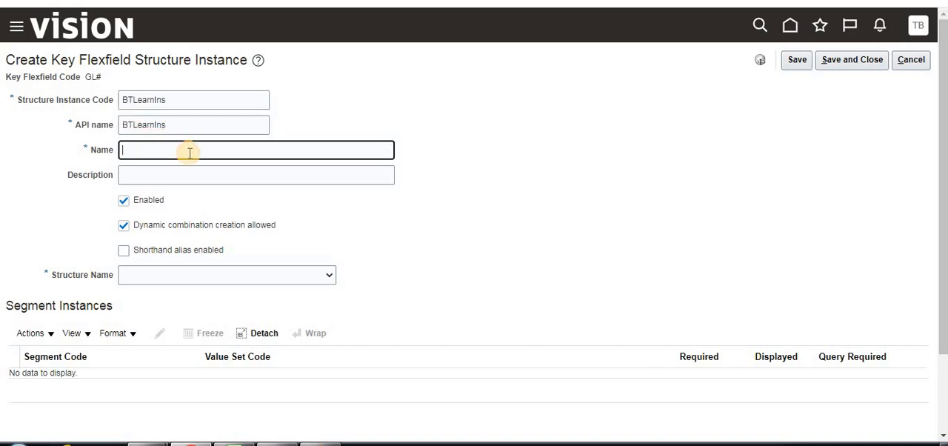
key("ctrl+v")
key("Tab")
key("ctrl+v")
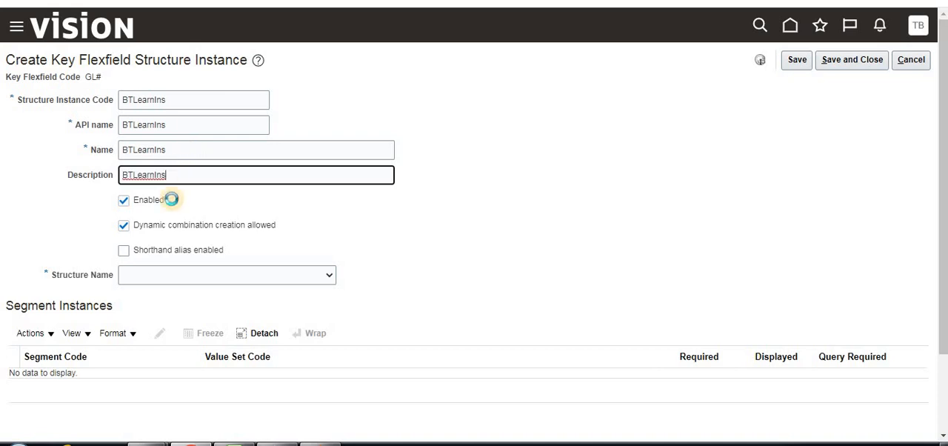
Assign the BTLearnCOA structure to the new structure instance
left_click(154, 273)
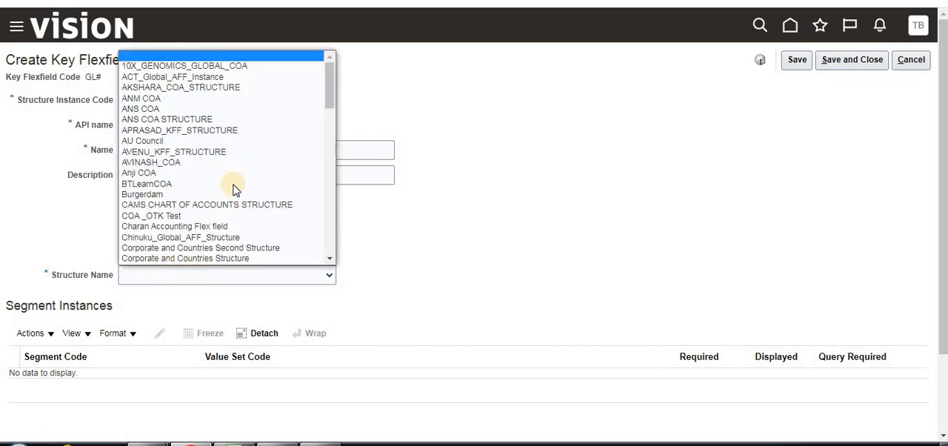
scroll(231, 171, "down", 10)
scroll(231, 164, "up", 10)
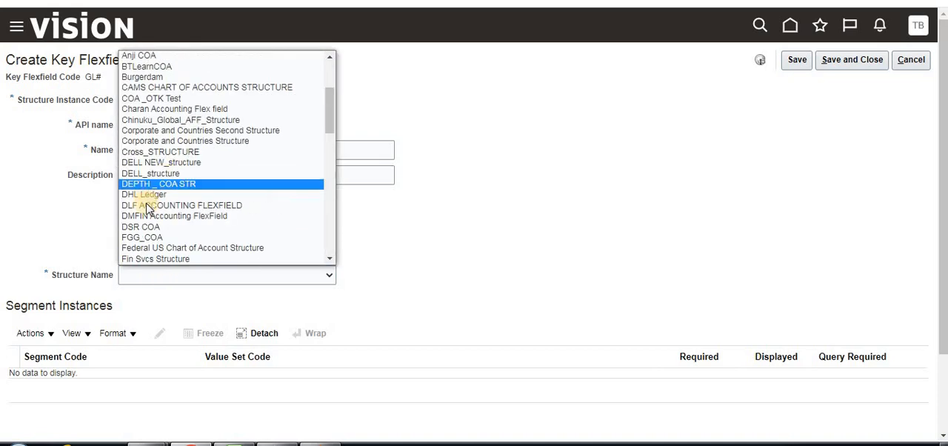
left_click(153, 67)
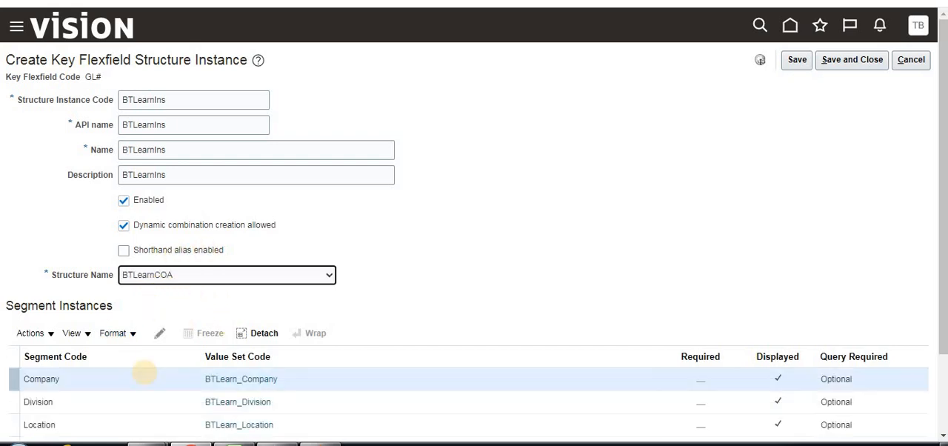
Make the Company segment instance required, leaving its default type blank
scroll(165, 301, "down", 1)
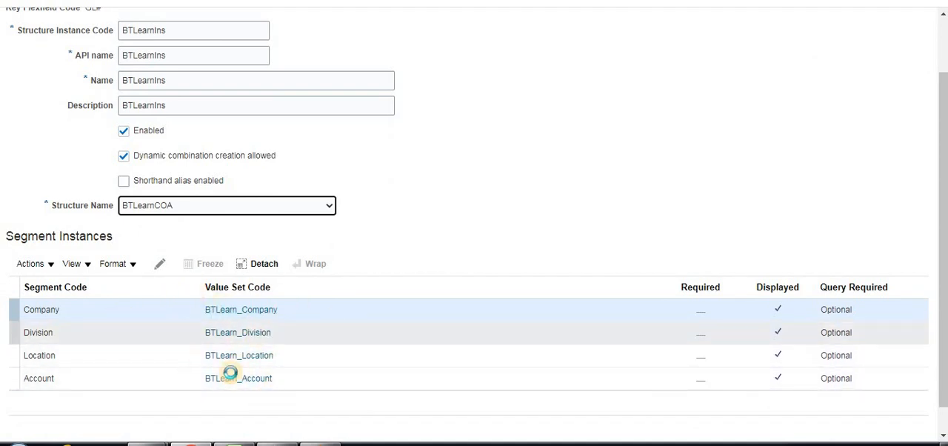
left_click(160, 268)
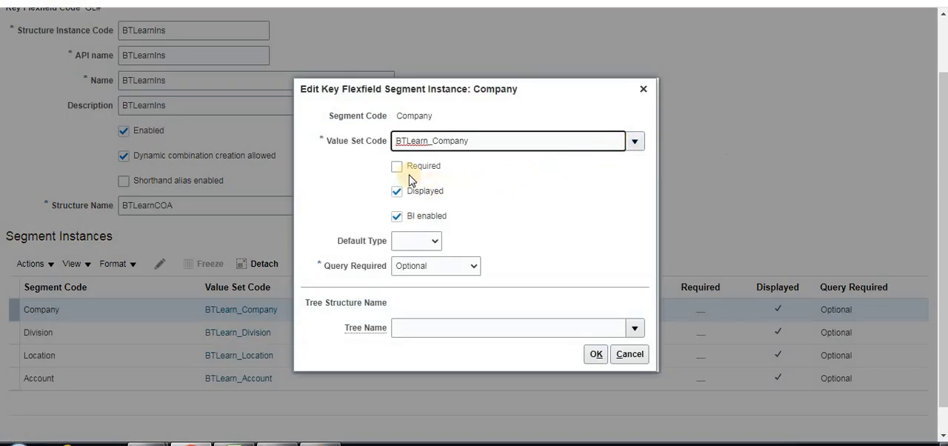
left_click(398, 168)
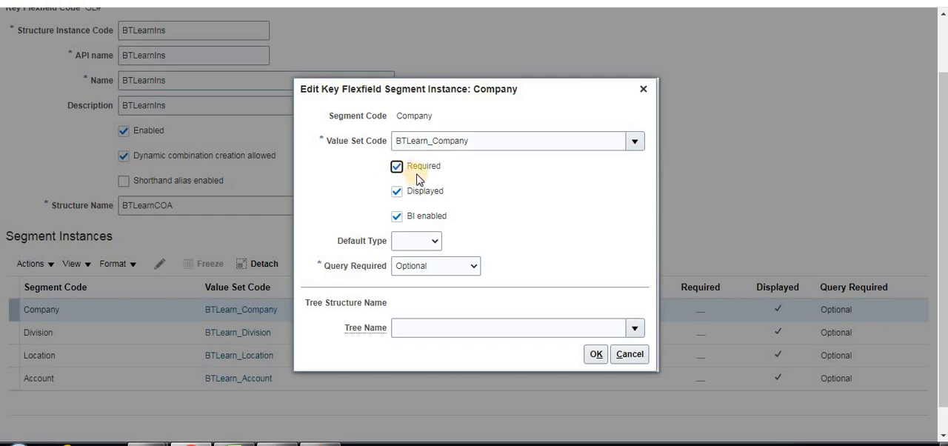
left_click(436, 244)
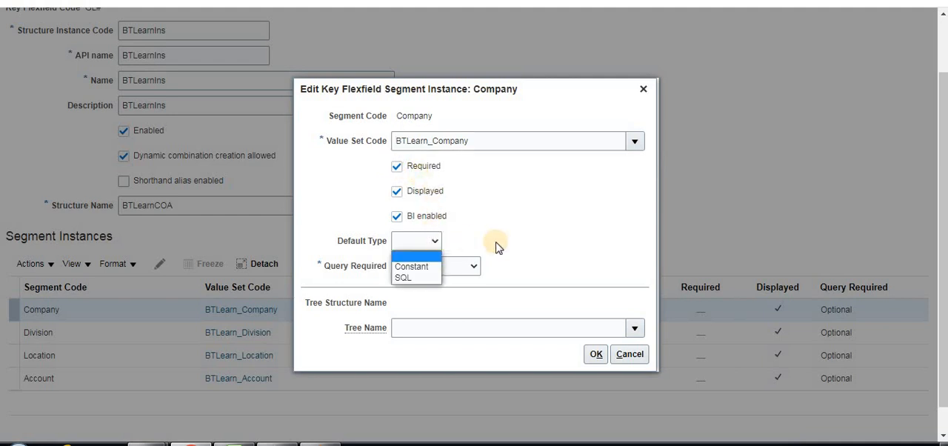
left_click(474, 249)
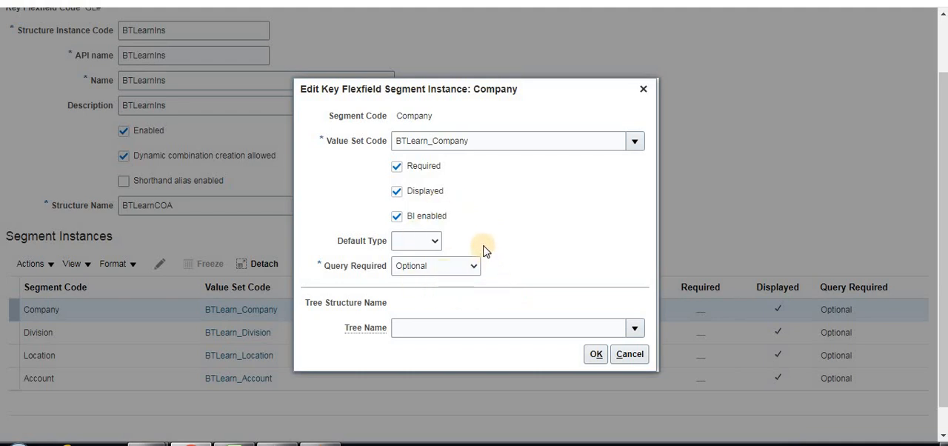
left_click(595, 354)
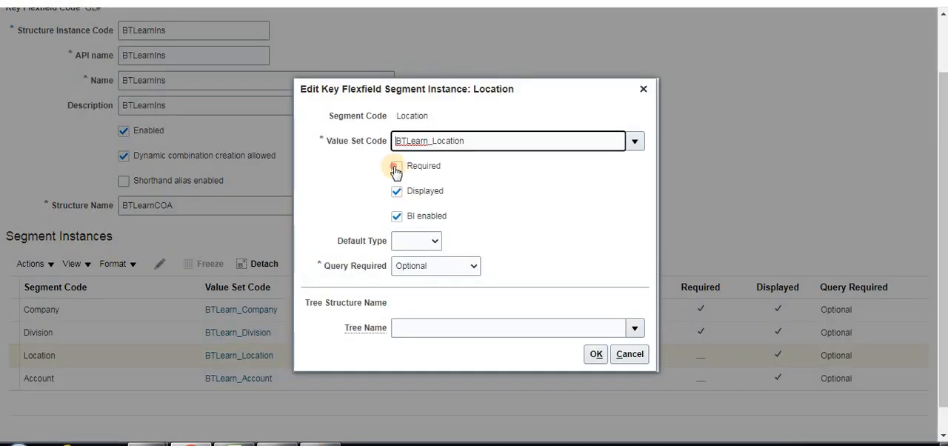
Make the Location segment instance required and open the Account segment instance for editing
left_click(396, 167)
left_click(596, 356)
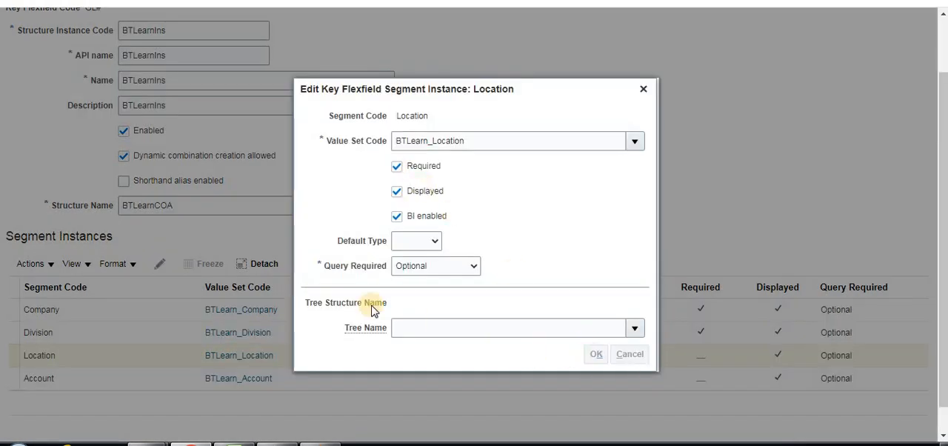
left_click(123, 381)
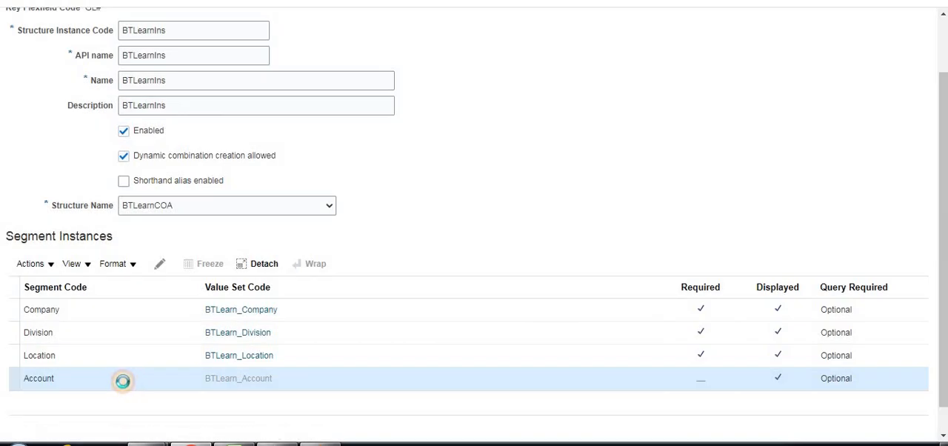
left_click(168, 265)
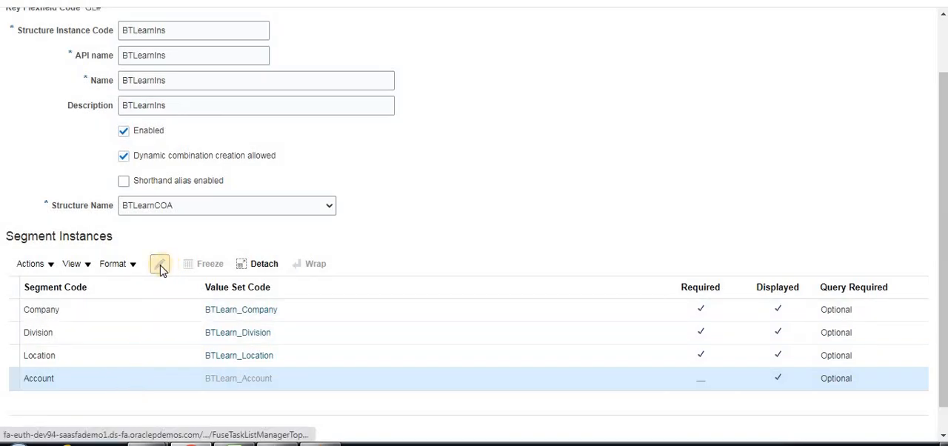
left_click(160, 265)
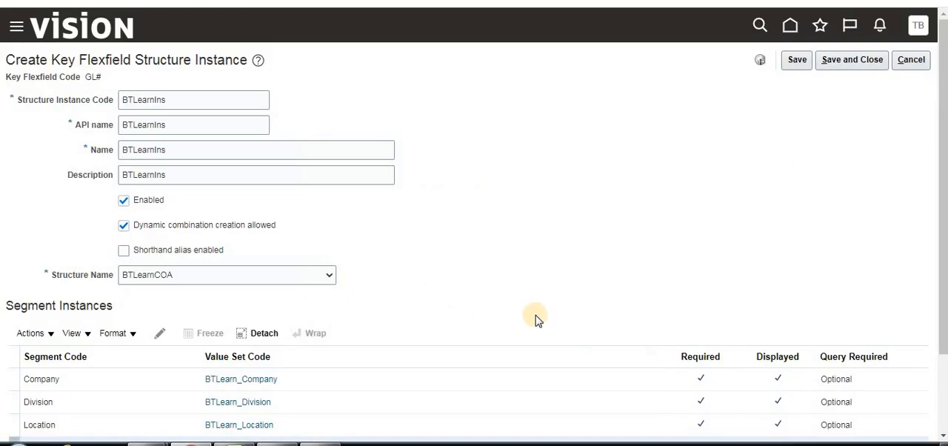
Save and close the structure instance, and deploy the Accounting Flexfield from the chart of accounts structures page
left_click(837, 63)
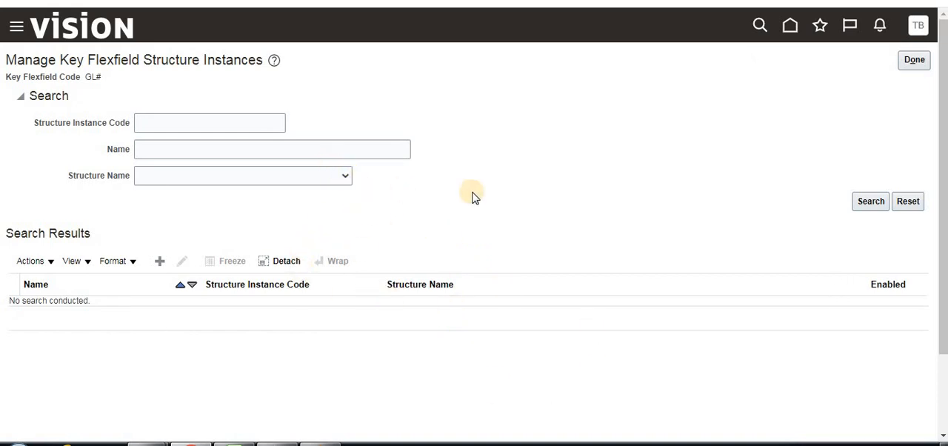
left_click(912, 62)
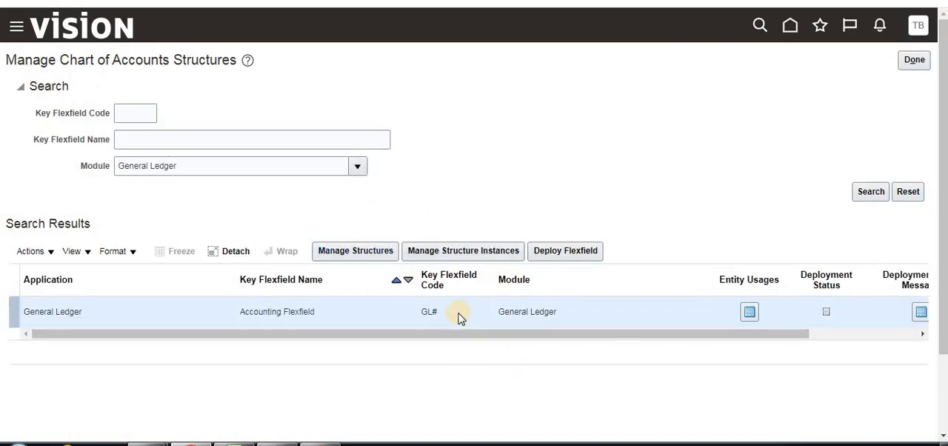
left_click(560, 254)
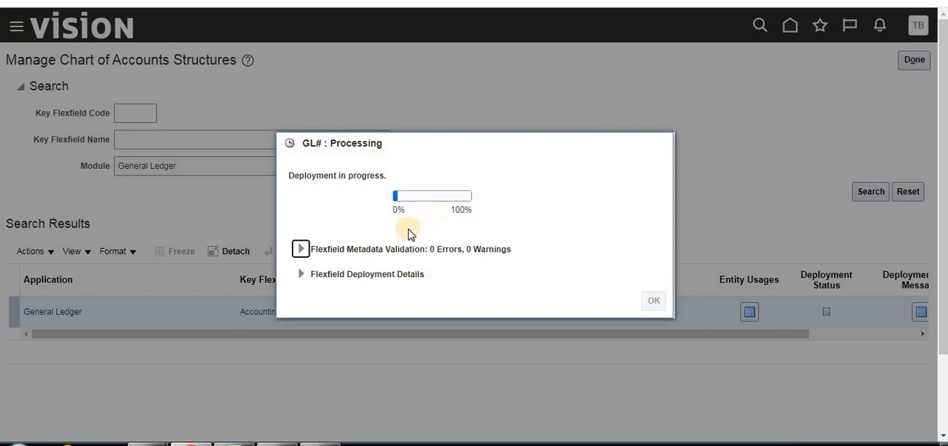
Switch to the Notes workbook in Excel and review the listed steps for defining the chart of accounts
left_click(244, 352)
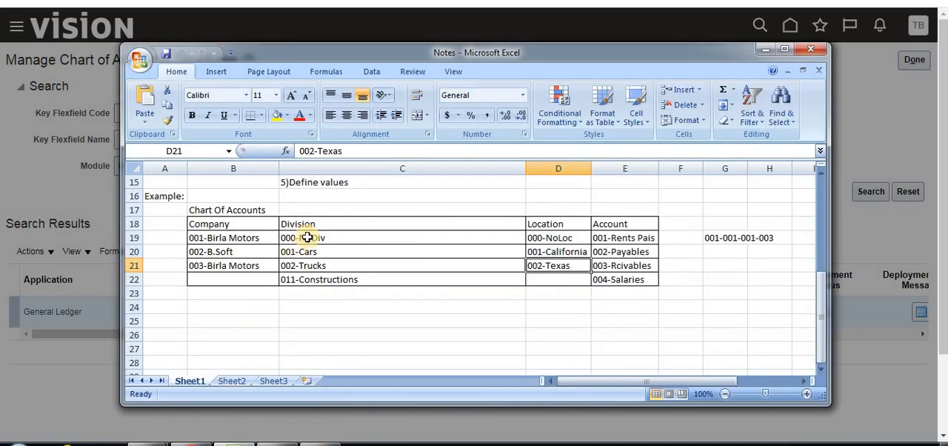
scroll(305, 241, "up", 2)
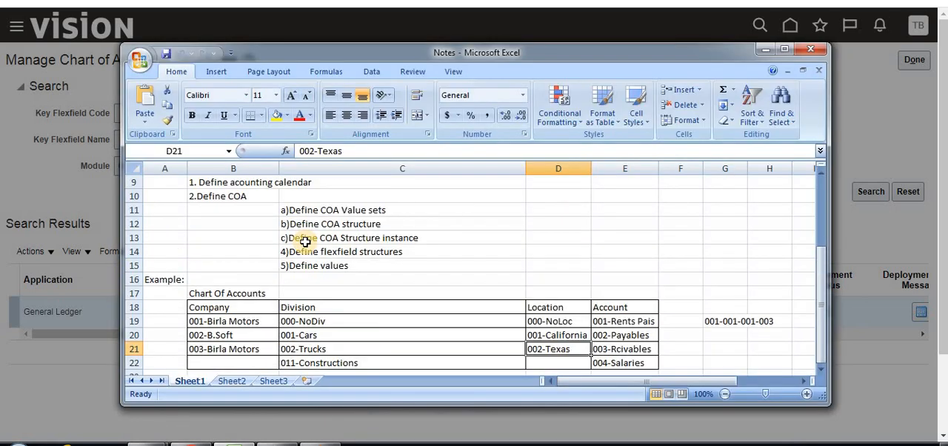
left_click(348, 211)
left_click(356, 228)
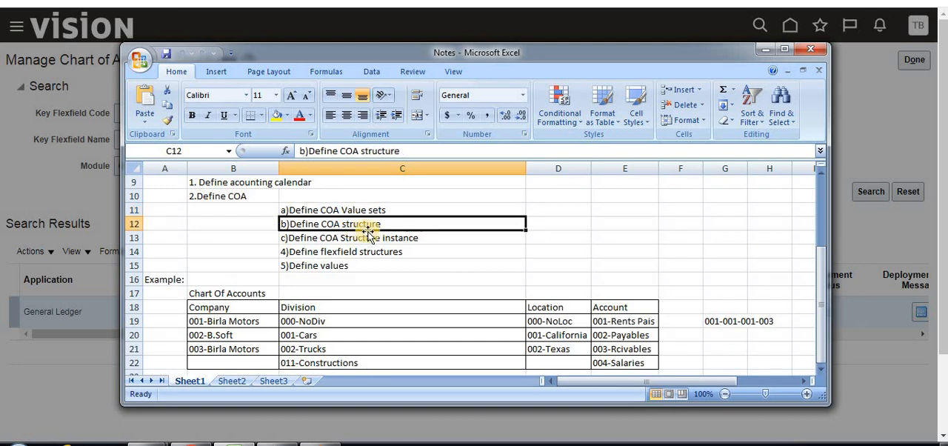
left_click(367, 237)
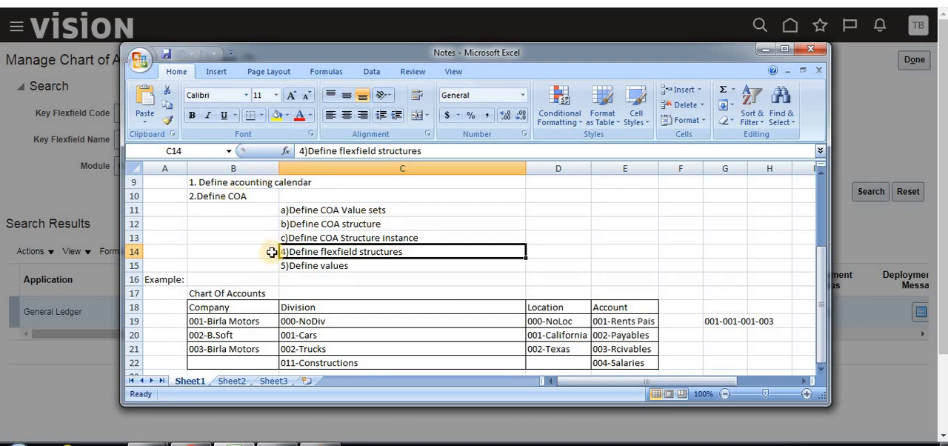
left_click(766, 53)
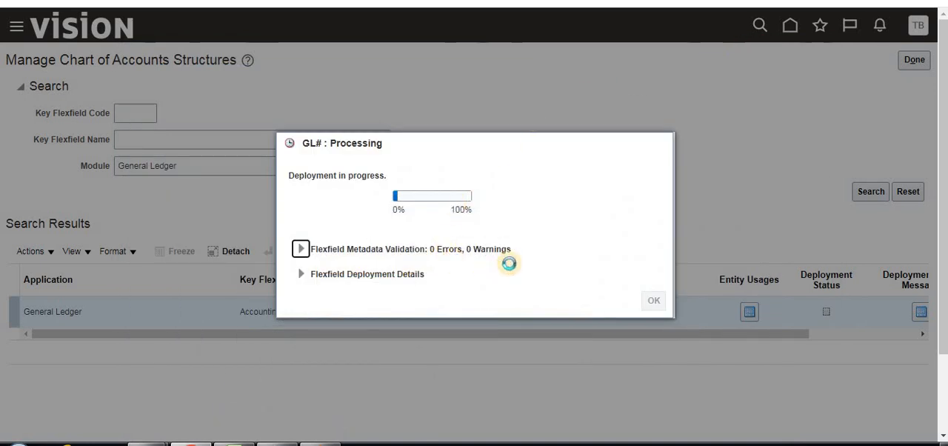